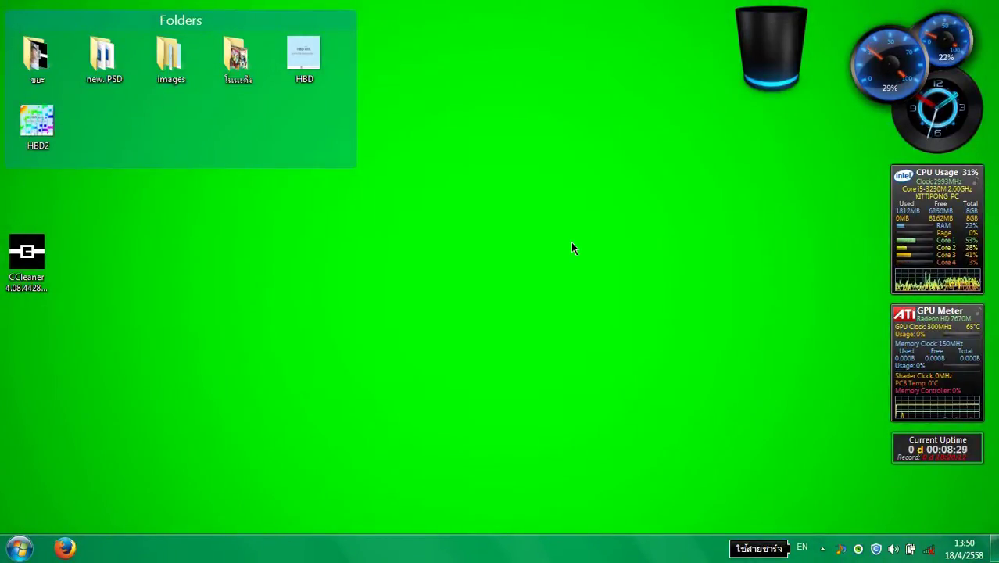
Extract the CCleaner 4.08.4428 archive on the desktop and open the extracted folder.
{"action": "left_click", "coordinate": [21, 244]}
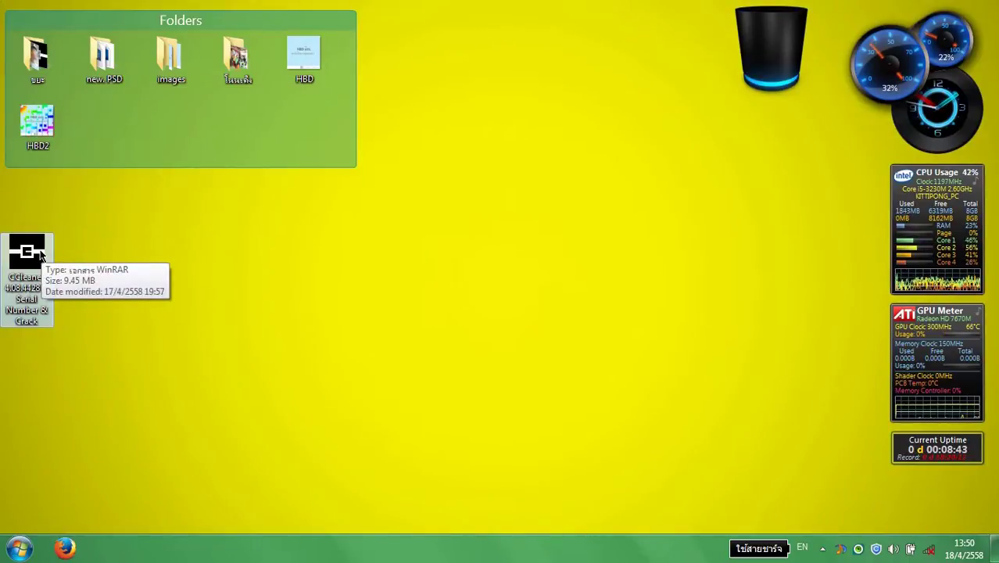
{"action": "right_click", "coordinate": [40, 253]}
{"action": "left_click", "coordinate": [125, 198]}
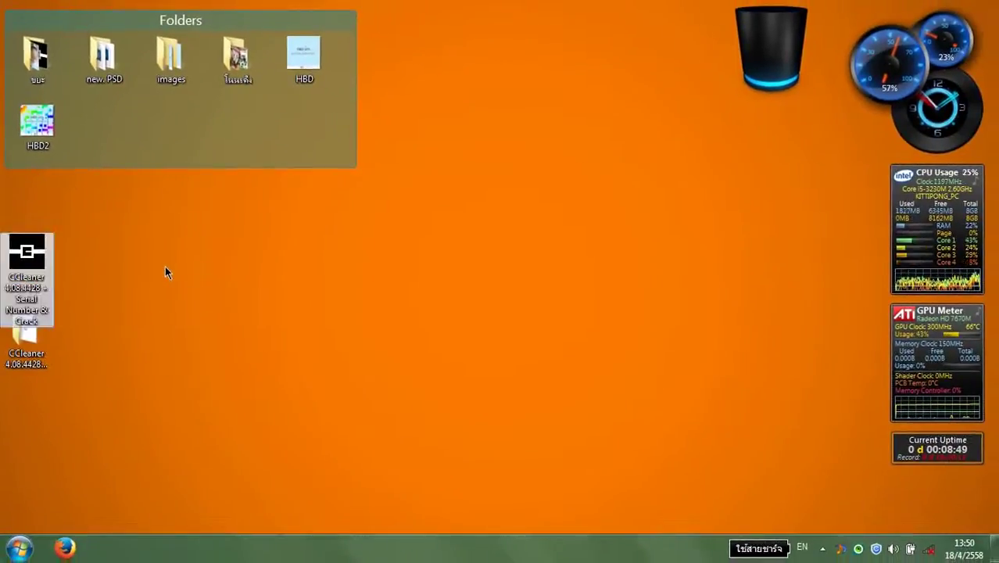
{"action": "double_click", "coordinate": [28, 338]}
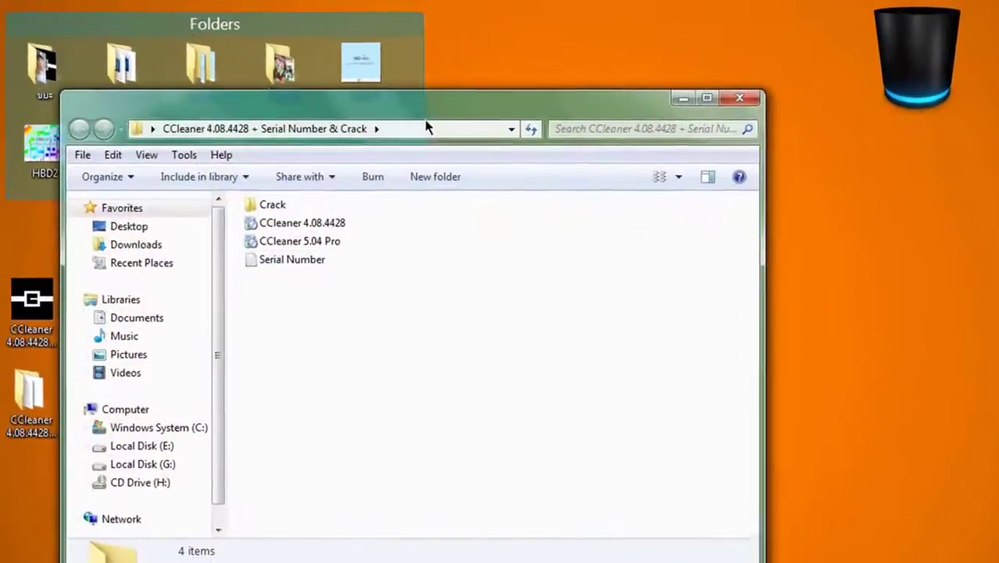
{"action": "left_click_drag", "start_coordinate": [426, 117], "coordinate": [408, 58]}
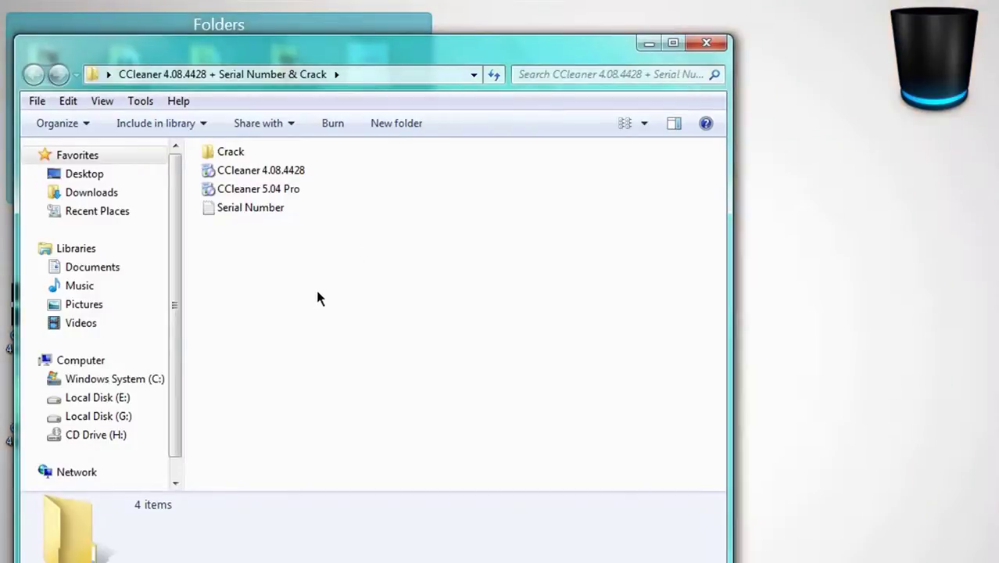
Run the CCleaner 5.04 Pro installer with Thai as the language and complete the installation.
{"action": "mouse_move", "coordinate": [264, 198]}
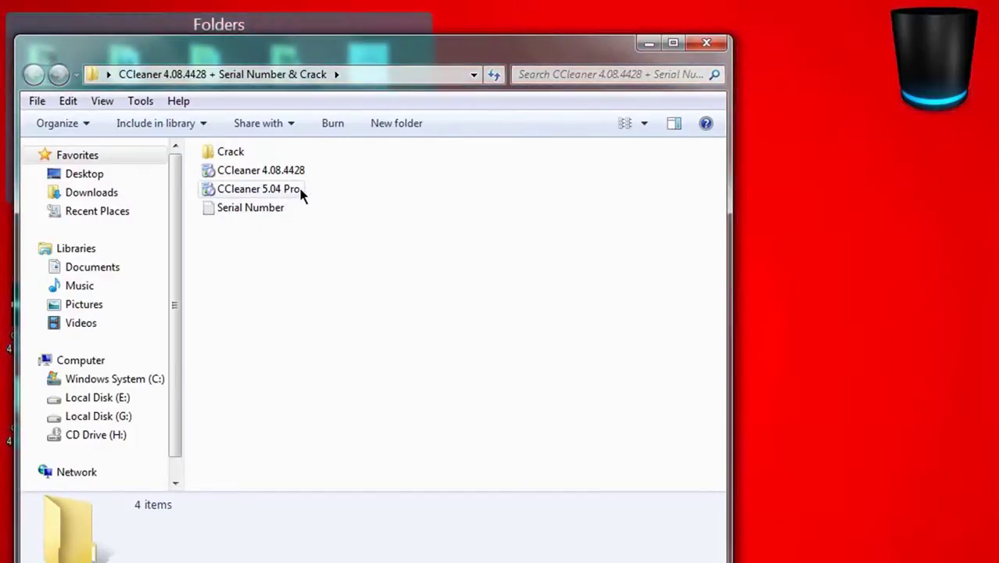
{"action": "mouse_move", "coordinate": [300, 193]}
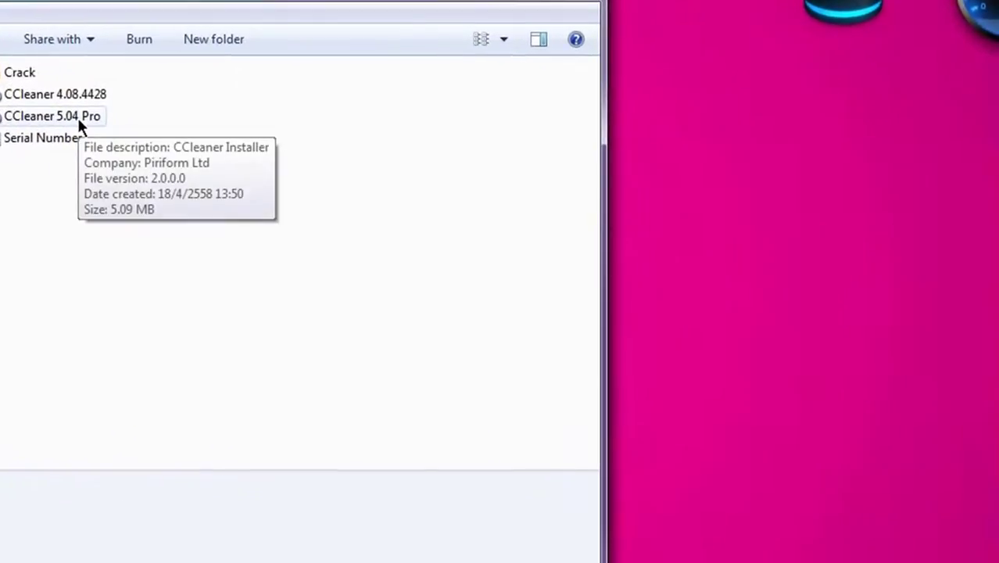
{"action": "double_click", "coordinate": [78, 115]}
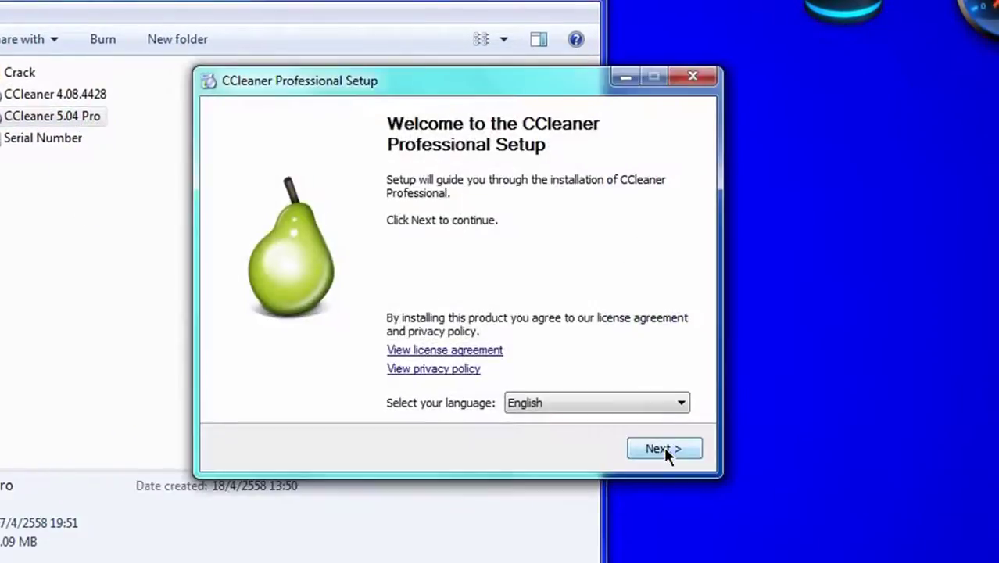
{"action": "left_click", "coordinate": [657, 403]}
{"action": "scroll", "coordinate": [573, 337], "scroll_direction": "down", "scroll_amount": 5}
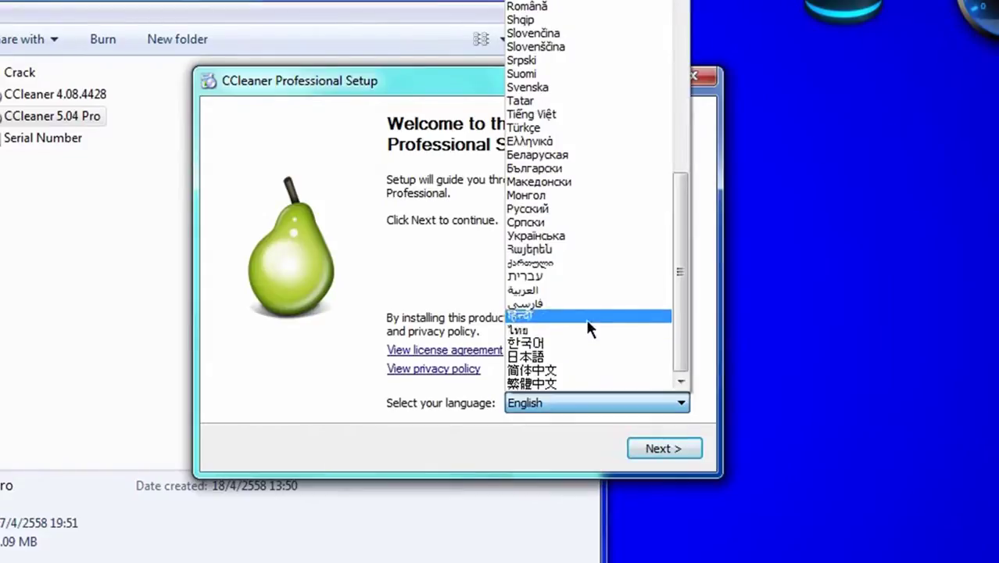
{"action": "left_click", "coordinate": [582, 331]}
{"action": "left_click", "coordinate": [643, 447]}
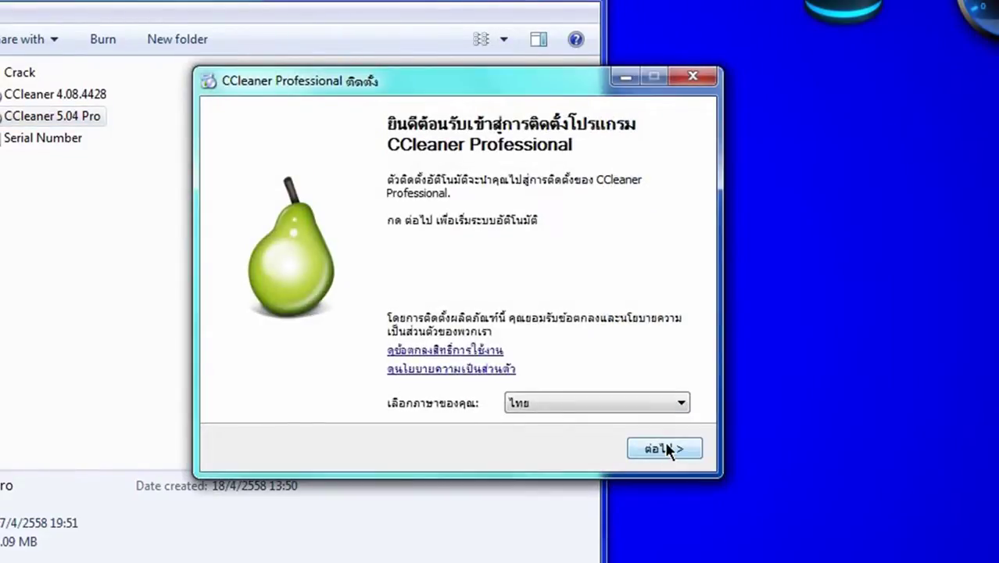
{"action": "left_click", "coordinate": [664, 446]}
{"action": "left_click", "coordinate": [663, 446]}
{"action": "left_click", "coordinate": [663, 446]}
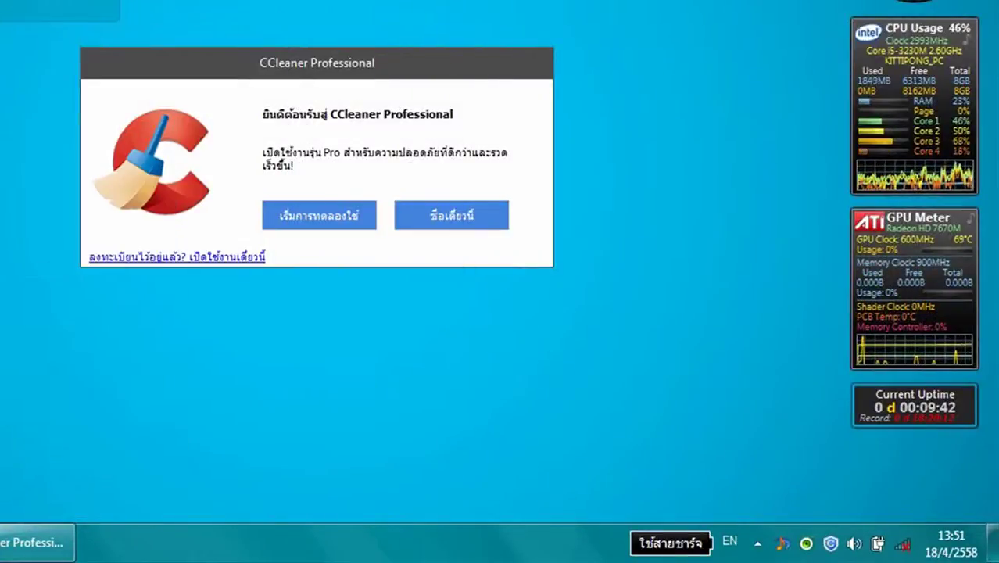
Open the licence registration form from the CCleaner Professional welcome dialog.
{"action": "left_click_drag", "start_coordinate": [305, 69], "coordinate": [437, 78]}
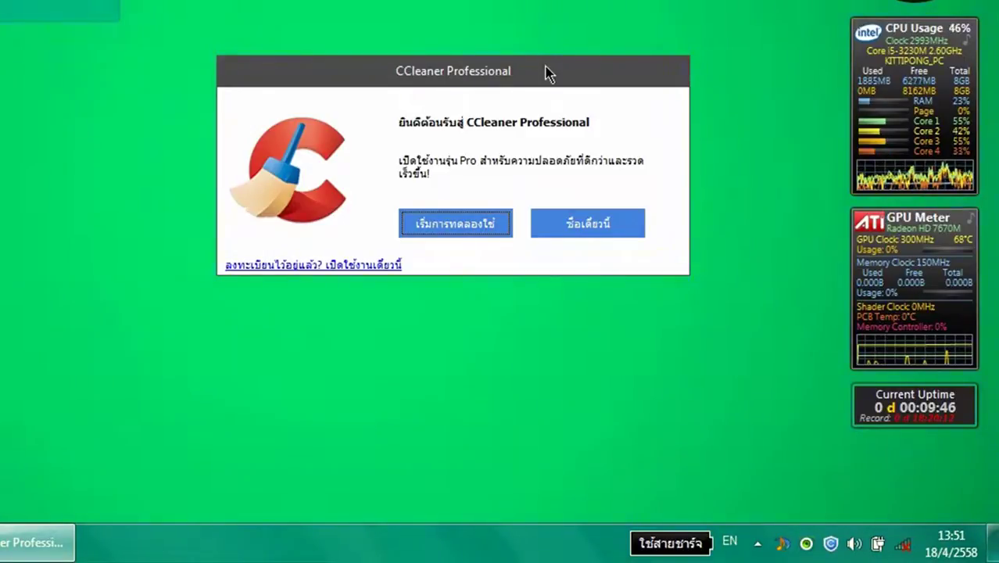
{"action": "left_click_drag", "start_coordinate": [537, 80], "coordinate": [501, 92]}
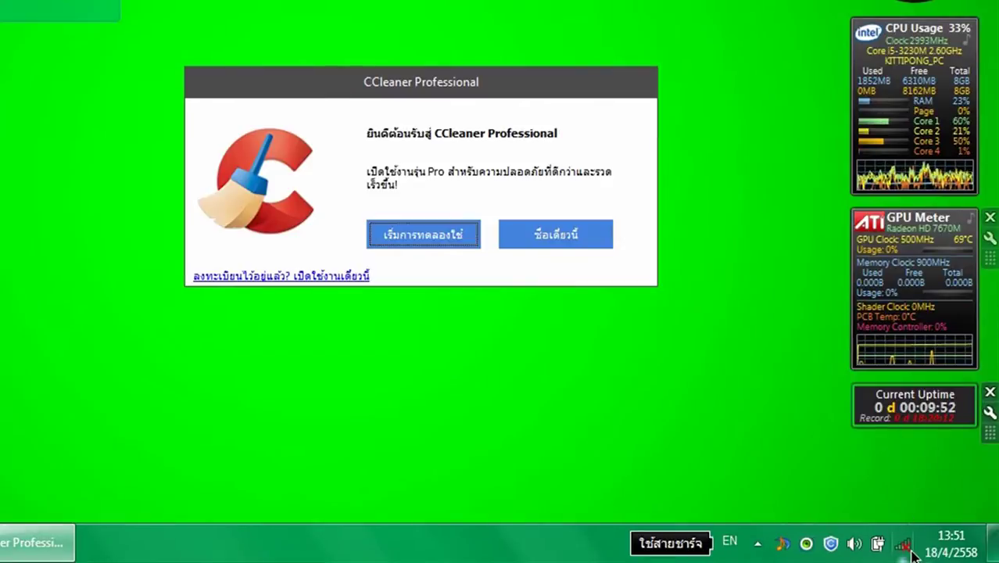
{"action": "mouse_move", "coordinate": [912, 553]}
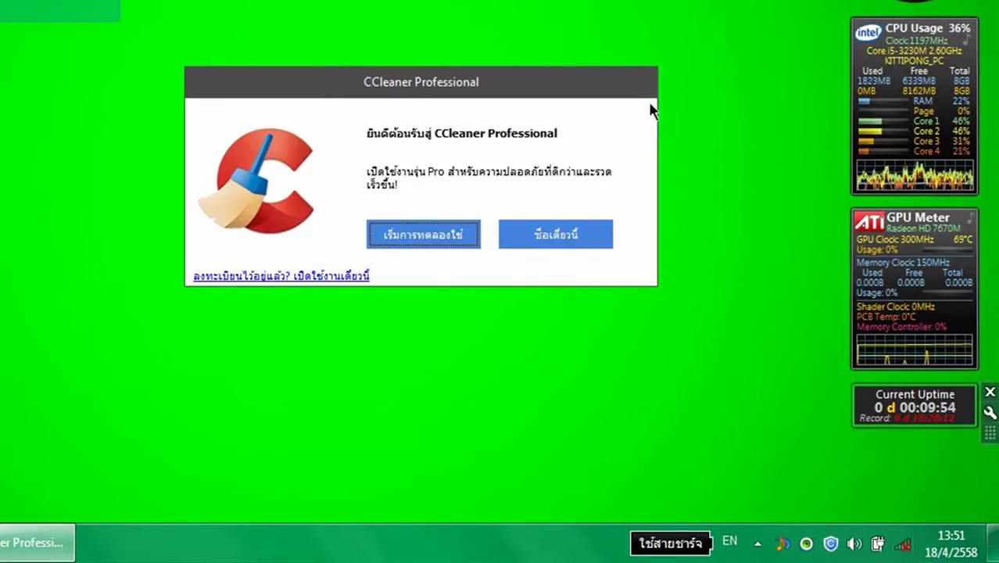
{"action": "left_click_drag", "start_coordinate": [631, 97], "coordinate": [633, 128]}
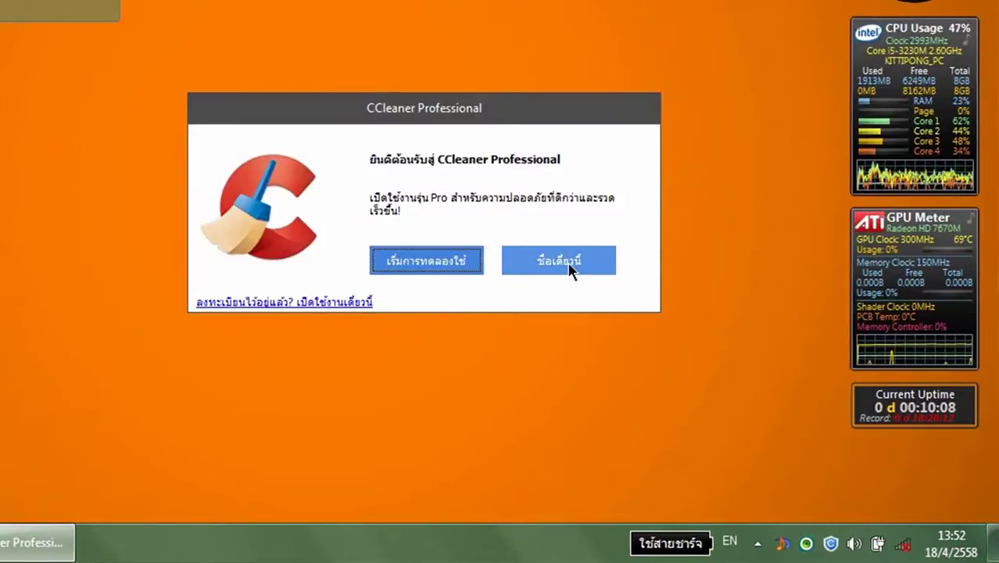
{"action": "left_click_drag", "start_coordinate": [543, 122], "coordinate": [522, 117]}
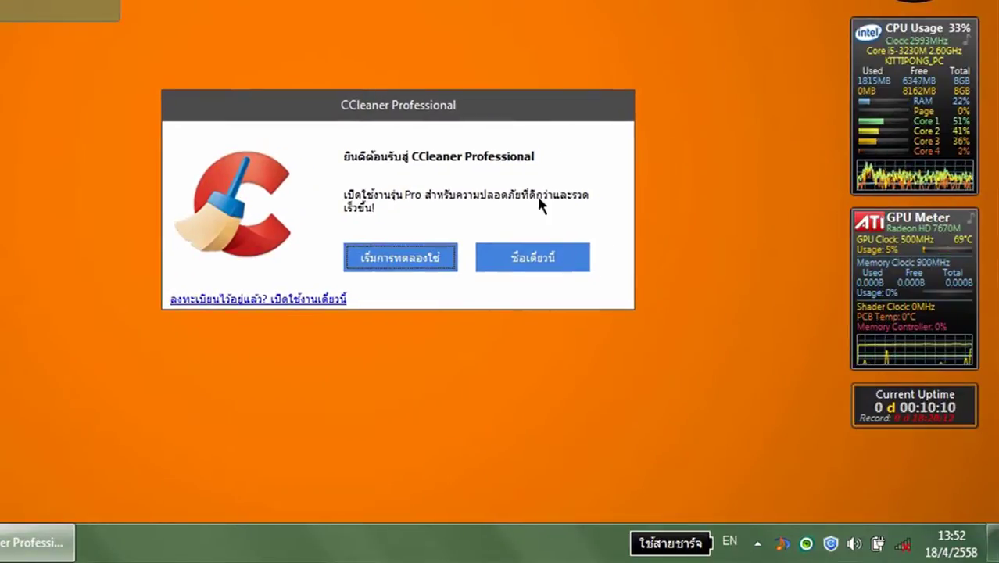
{"action": "left_click", "coordinate": [534, 265]}
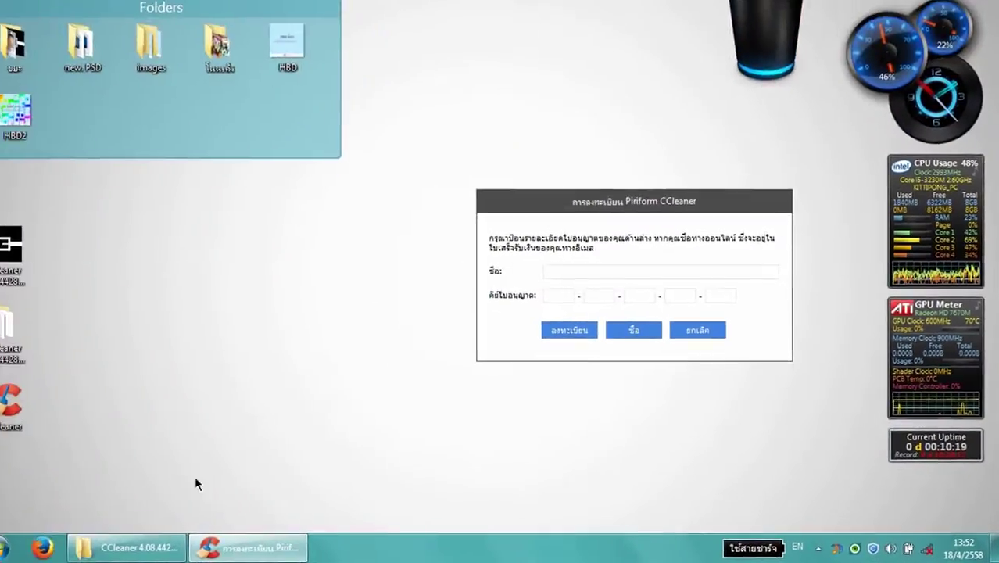
Open the Serial Number text file and copy the name "Registered User" into the registration form's name field.
{"action": "left_click", "coordinate": [127, 547]}
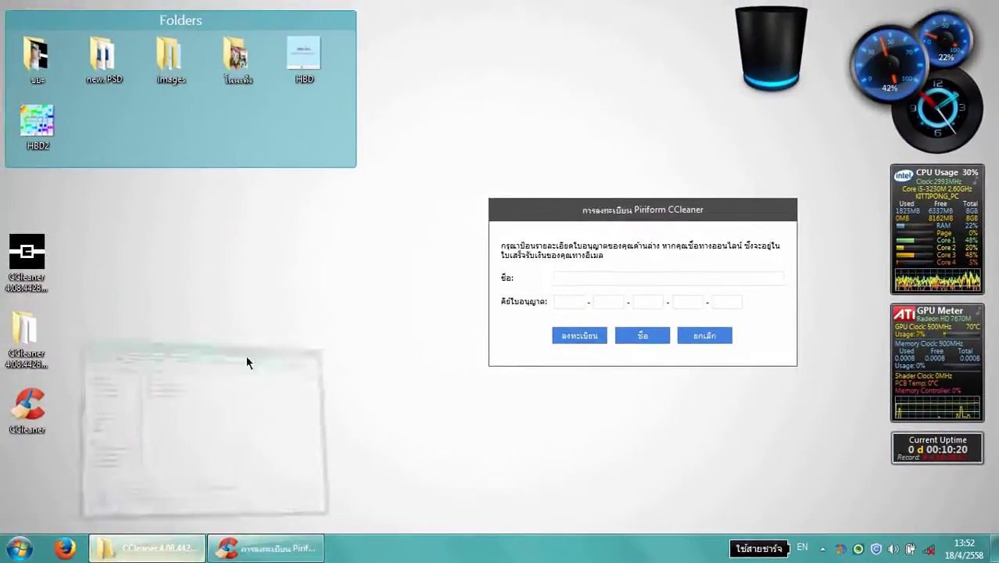
{"action": "double_click", "coordinate": [191, 185]}
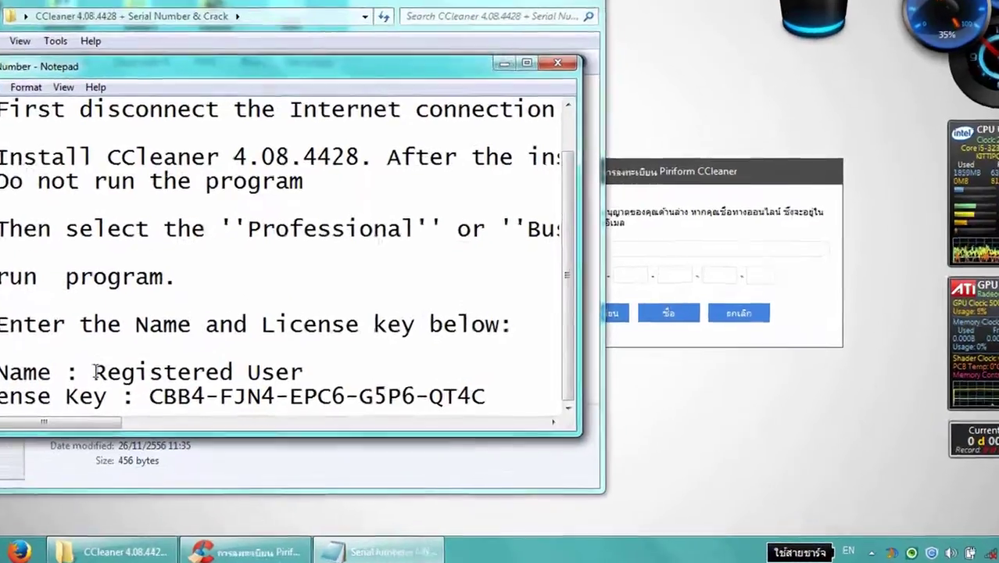
{"action": "left_click_drag", "start_coordinate": [94, 372], "coordinate": [304, 372]}
{"action": "key", "text": "ctrl+c"}
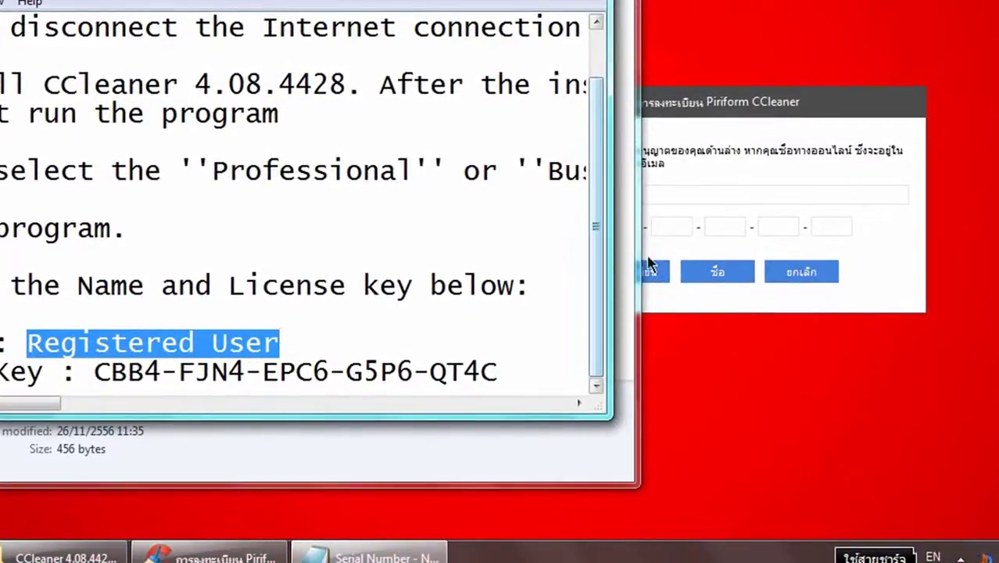
{"action": "left_click", "coordinate": [704, 192]}
{"action": "key", "text": "ctrl+v"}
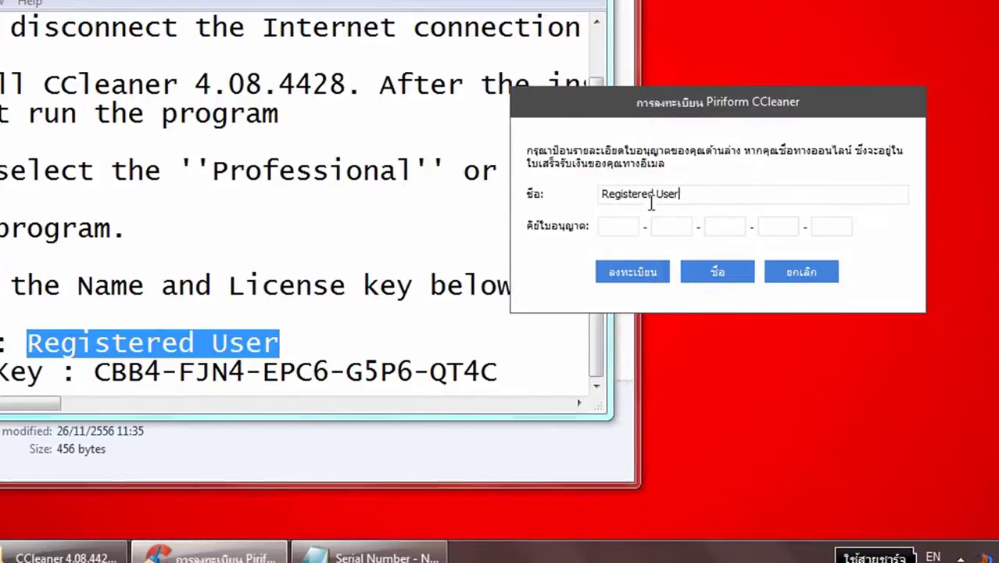
Copy the licence key from the Serial Number file into the registration form's licence key fields.
{"action": "left_click", "coordinate": [97, 372]}
{"action": "left_click_drag", "start_coordinate": [95, 372], "coordinate": [496, 369]}
{"action": "key", "text": "ctrl+c"}
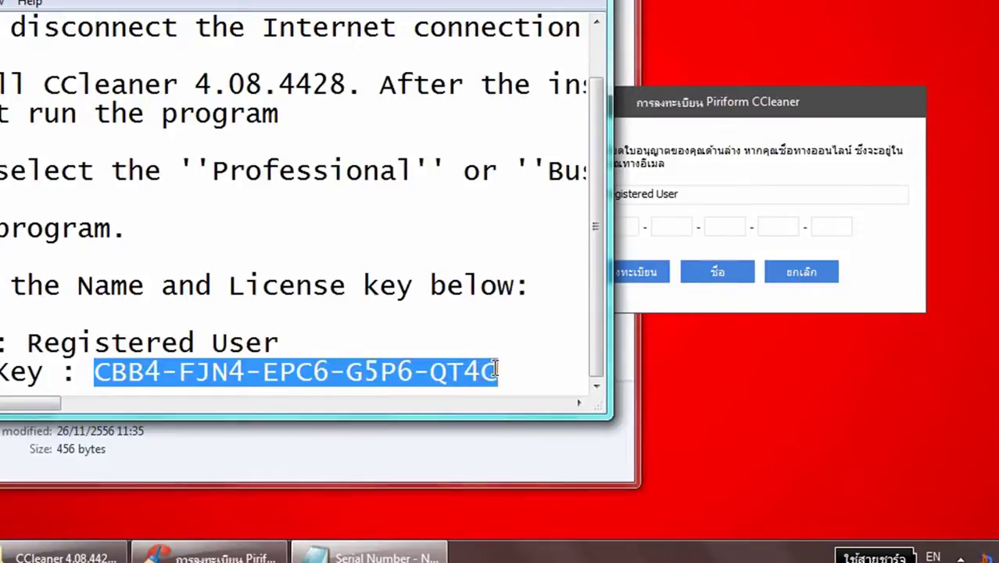
{"action": "left_click", "coordinate": [795, 191]}
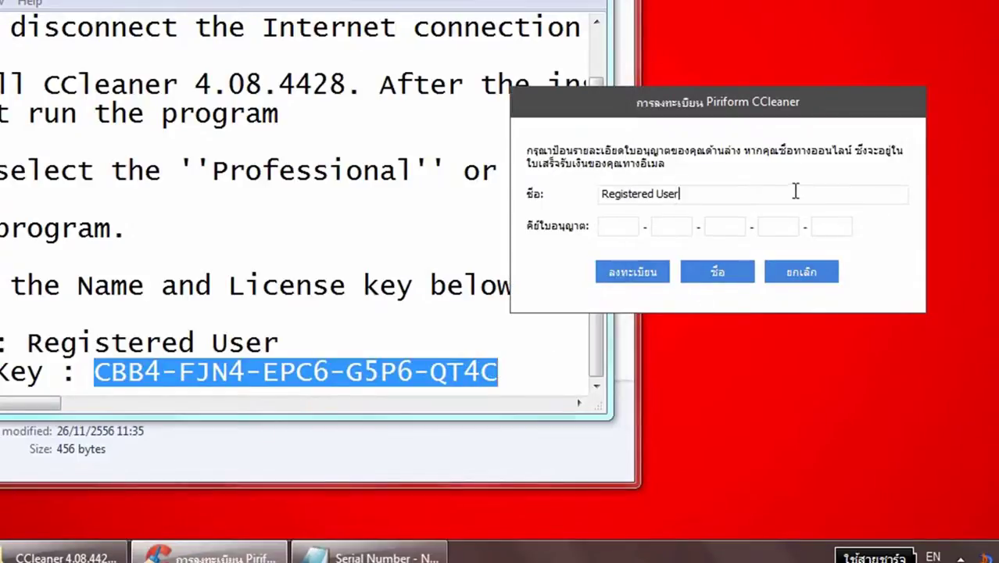
{"action": "left_click", "coordinate": [613, 225]}
{"action": "key", "text": "ctrl+v"}
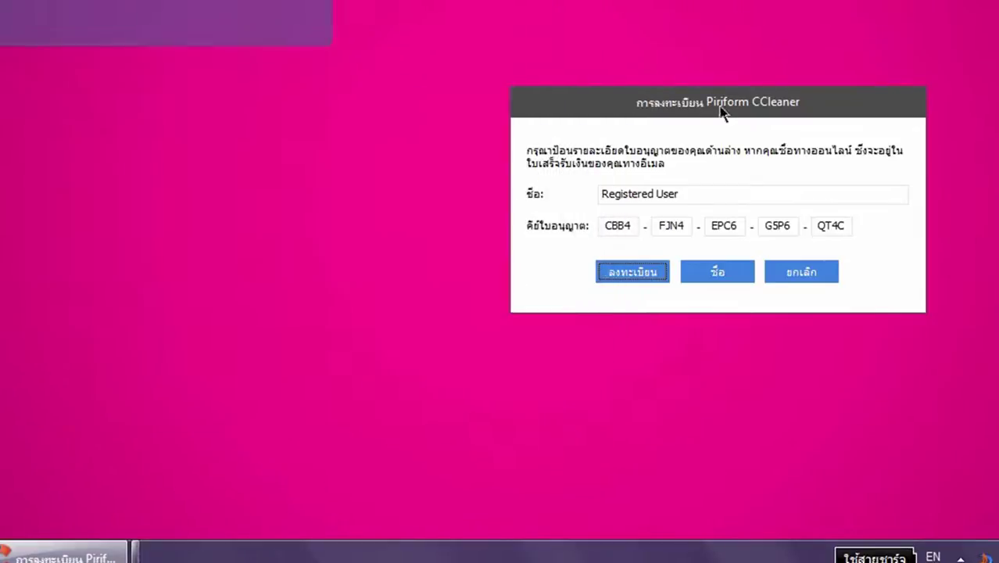
Submit the CCleaner registration and move the main program window fully into view.
{"action": "left_click_drag", "start_coordinate": [662, 107], "coordinate": [519, 88]}
{"action": "left_click", "coordinate": [500, 260]}
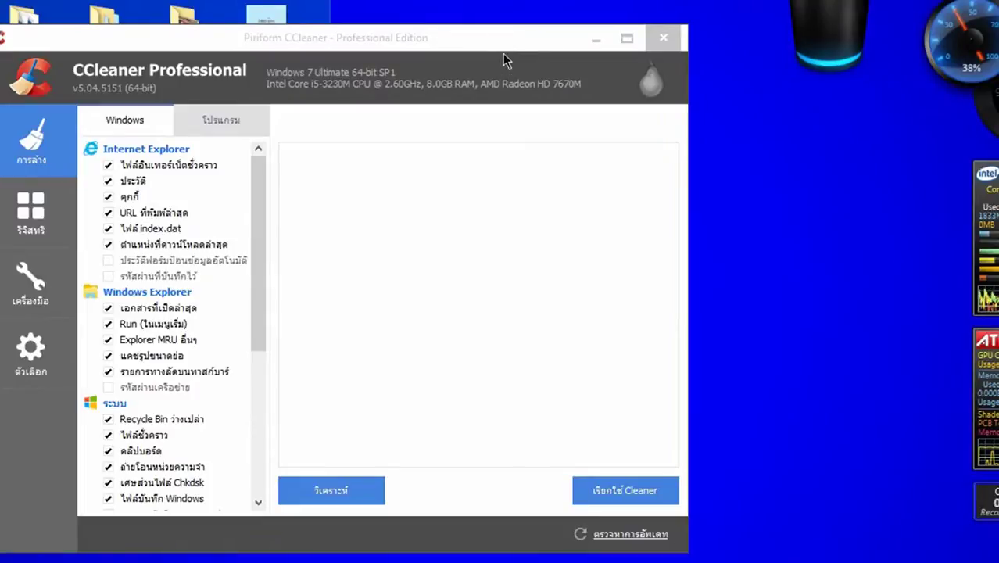
{"action": "left_click", "coordinate": [548, 42]}
{"action": "left_click_drag", "start_coordinate": [499, 43], "coordinate": [539, 44]}
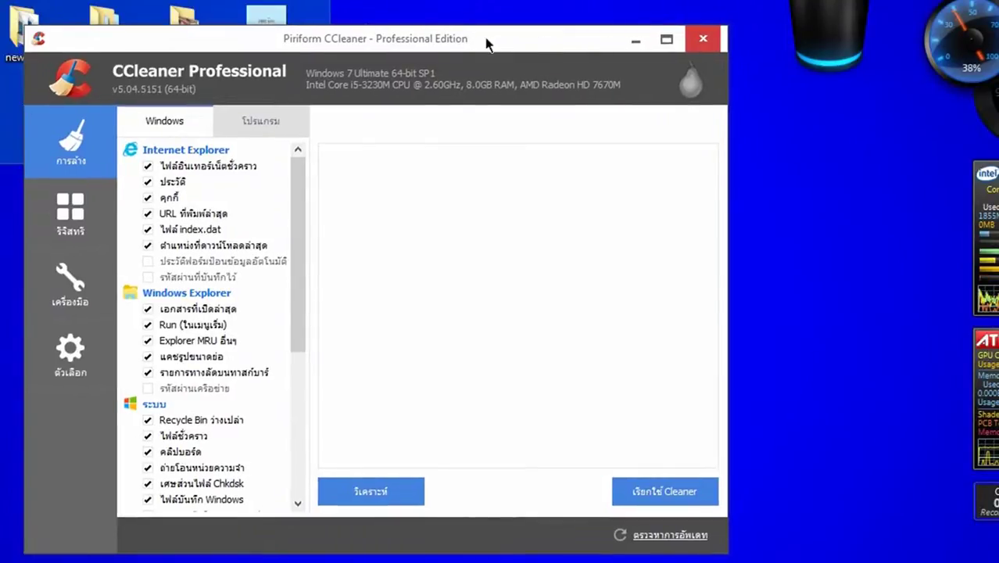
Check the edition and registration details on the About page of the options, and return to the cleaning section.
{"action": "left_click", "coordinate": [88, 351]}
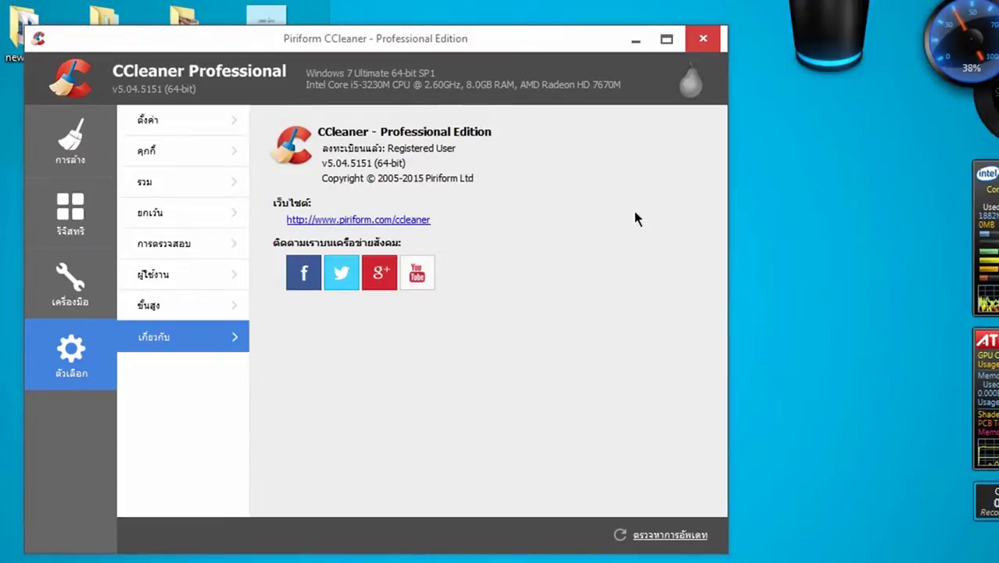
{"action": "left_click", "coordinate": [68, 166]}
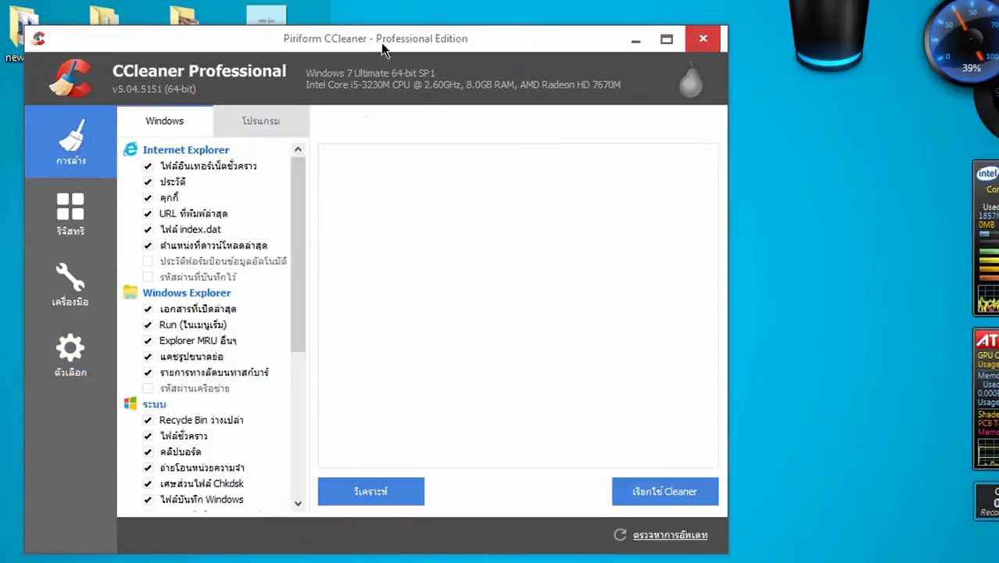
{"action": "left_click_drag", "start_coordinate": [532, 48], "coordinate": [629, 54]}
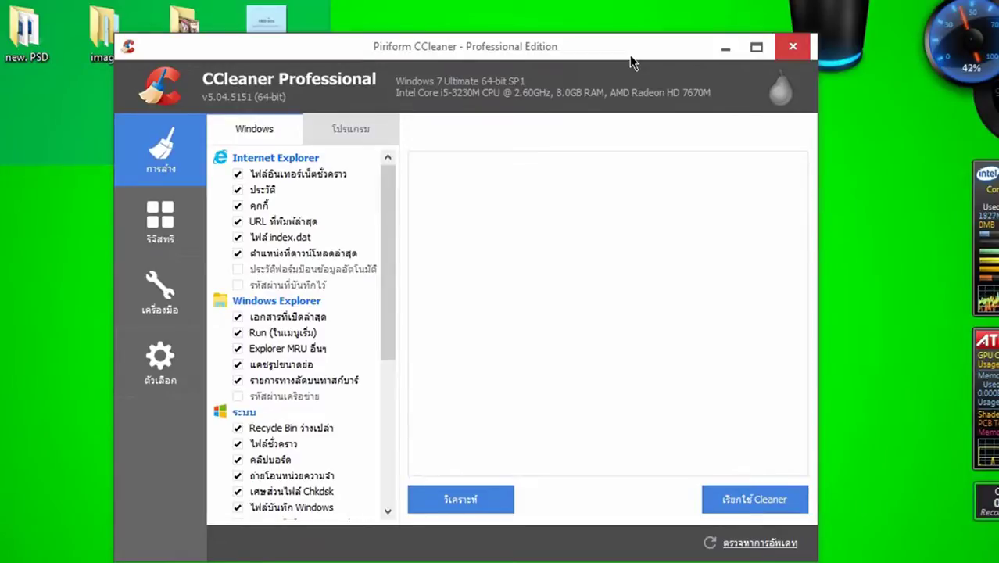
{"action": "left_click_drag", "start_coordinate": [636, 56], "coordinate": [618, 70]}
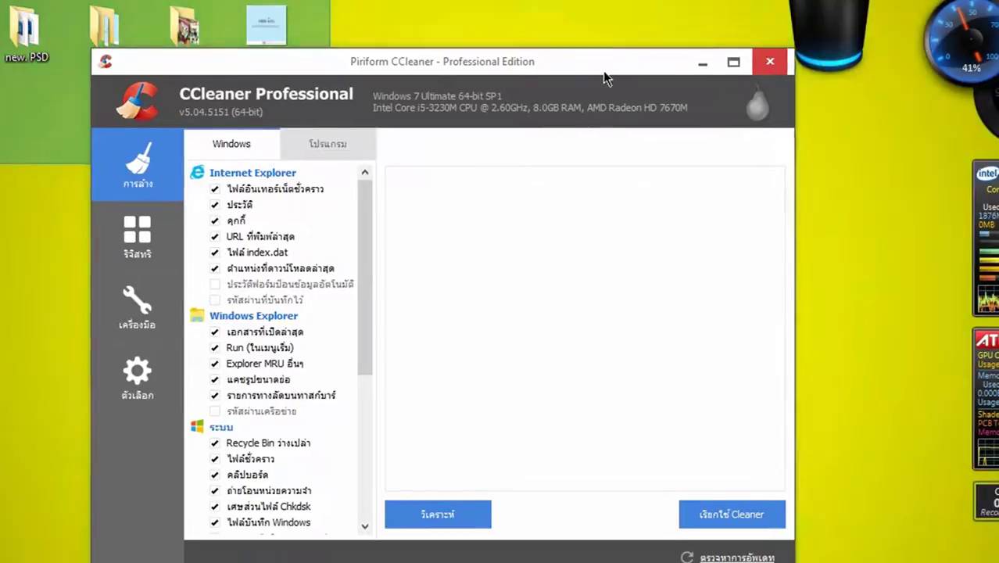
{"action": "left_click_drag", "start_coordinate": [603, 71], "coordinate": [617, 52]}
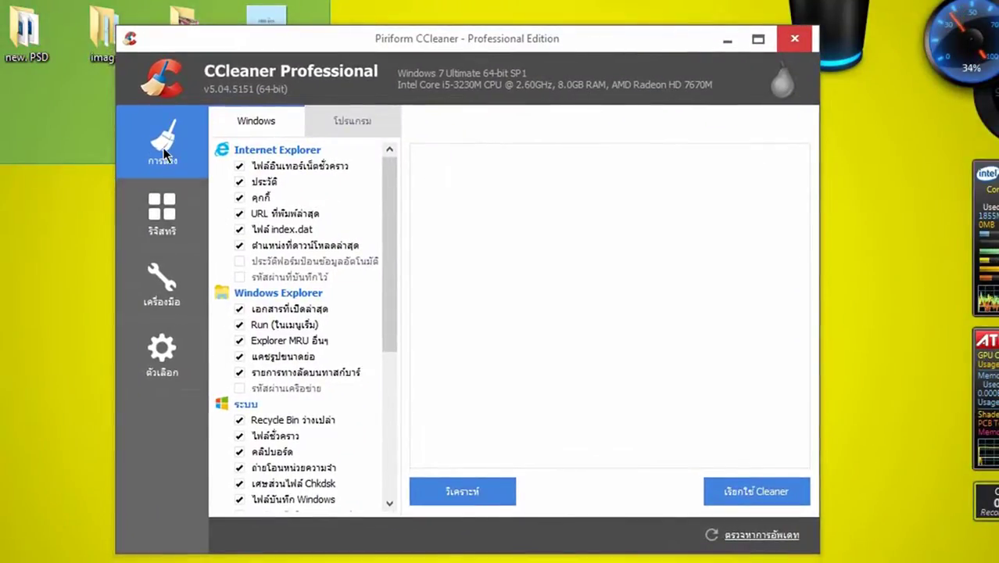
Look through the registry, tools and options sections, return to the cleaning section and close CCleaner.
{"action": "left_click", "coordinate": [163, 229]}
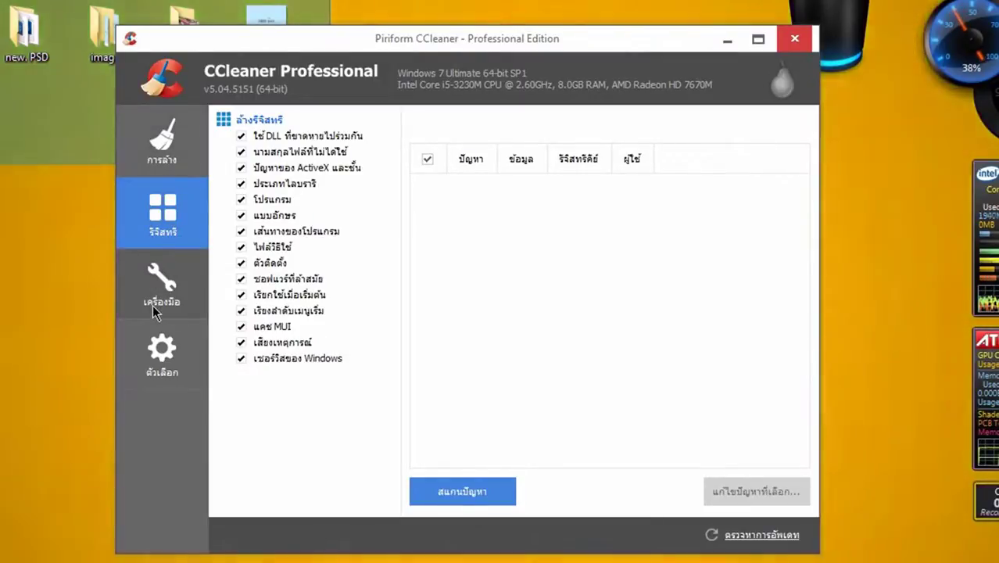
{"action": "left_click", "coordinate": [159, 282]}
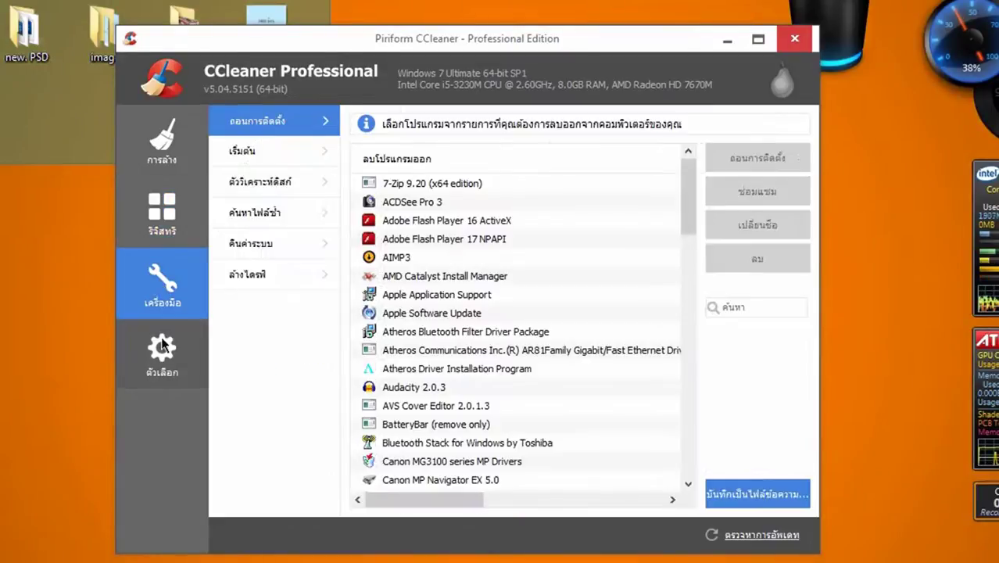
{"action": "left_click", "coordinate": [249, 279]}
{"action": "left_click", "coordinate": [264, 245]}
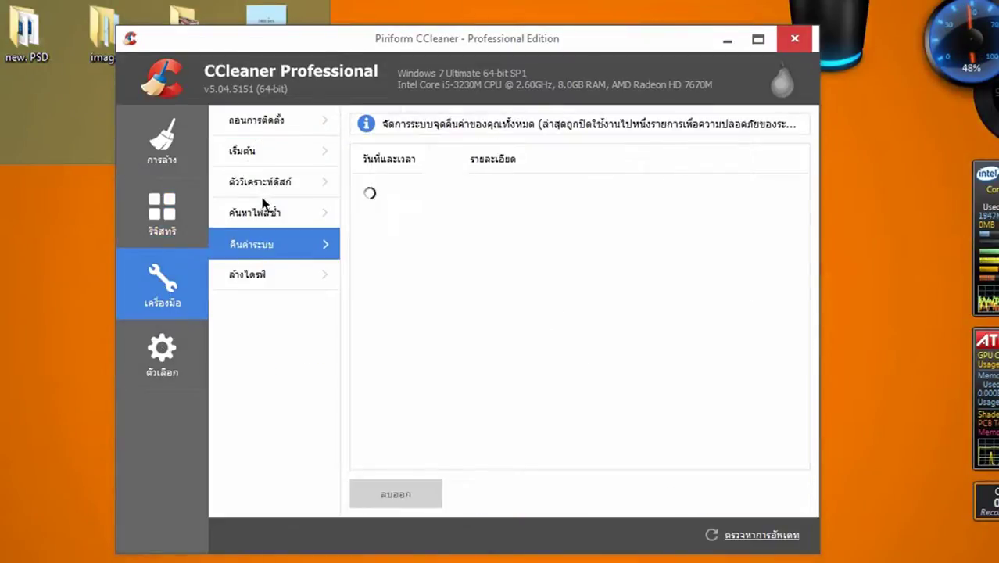
{"action": "left_click", "coordinate": [263, 123]}
{"action": "left_click", "coordinate": [163, 354]}
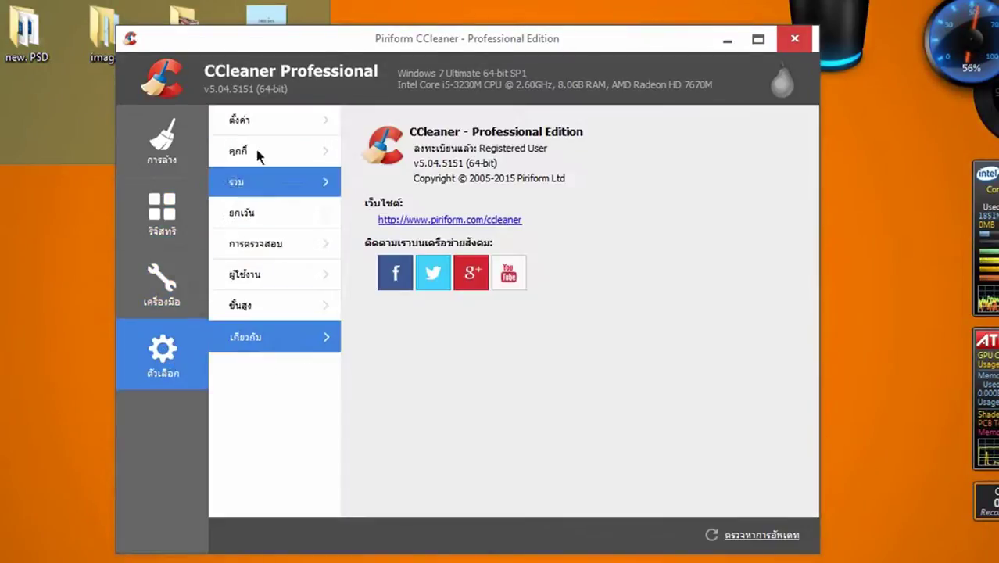
{"action": "left_click", "coordinate": [249, 122]}
{"action": "left_click", "coordinate": [237, 182]}
{"action": "left_click", "coordinate": [234, 247]}
{"action": "left_click", "coordinate": [246, 121]}
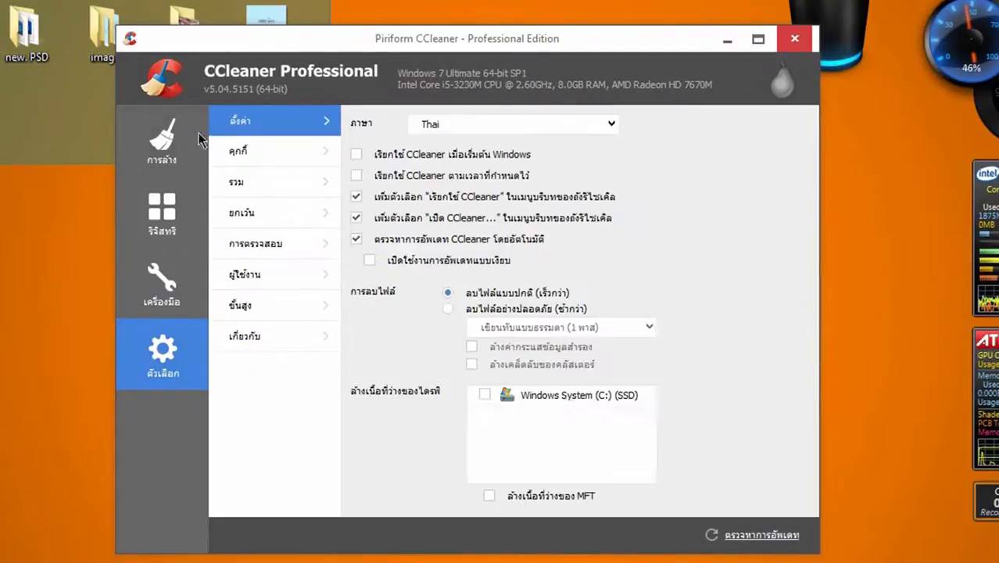
{"action": "left_click", "coordinate": [163, 140]}
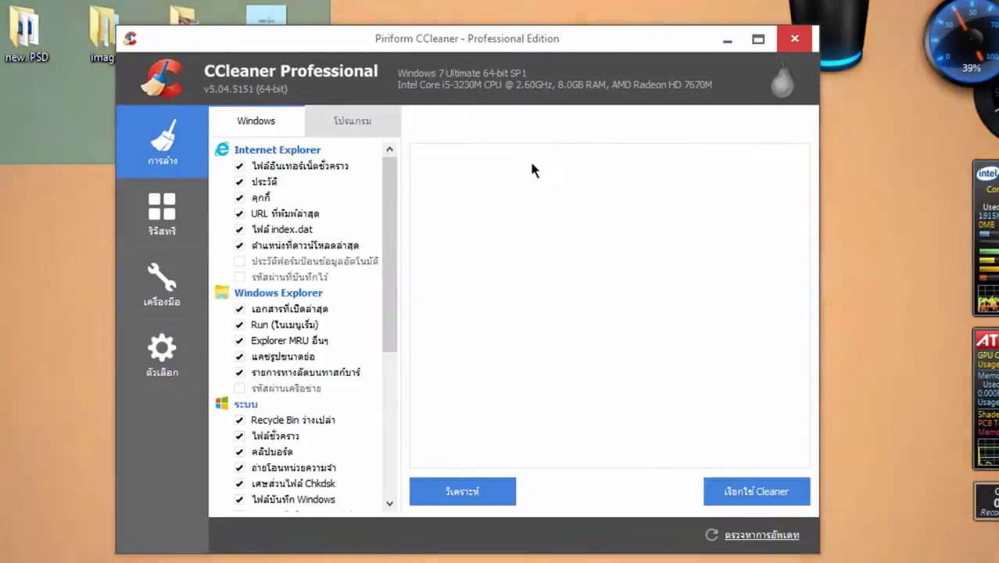
{"action": "left_click", "coordinate": [787, 43]}
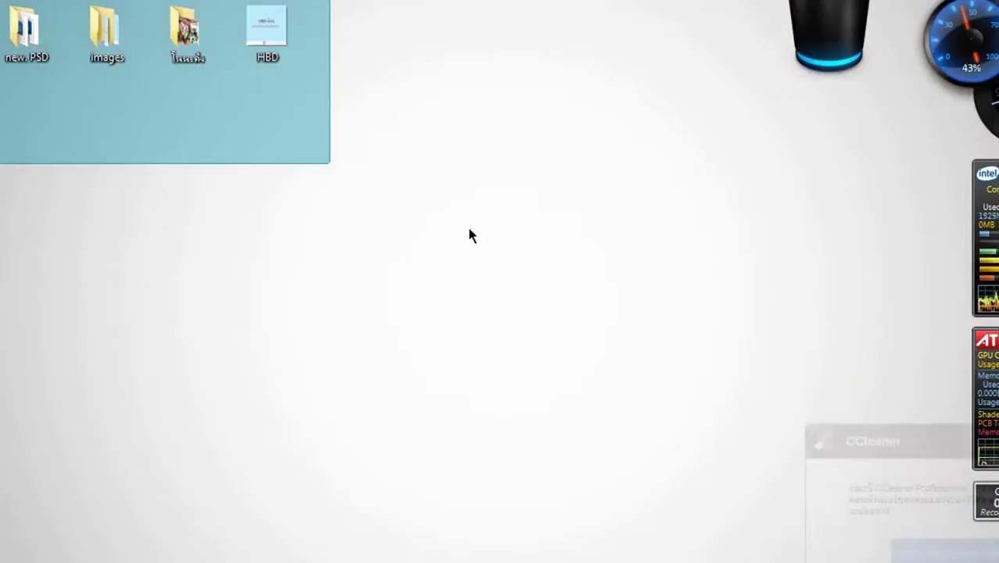